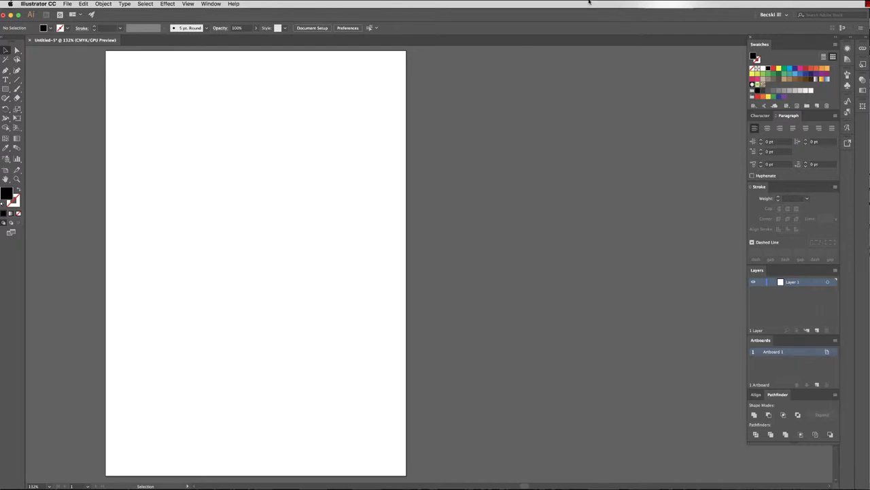
Step: Place skull.jpg and drag it from the artboard's top-left corner to fill the page
{"action": "left_click", "coordinate": [69, 4]}
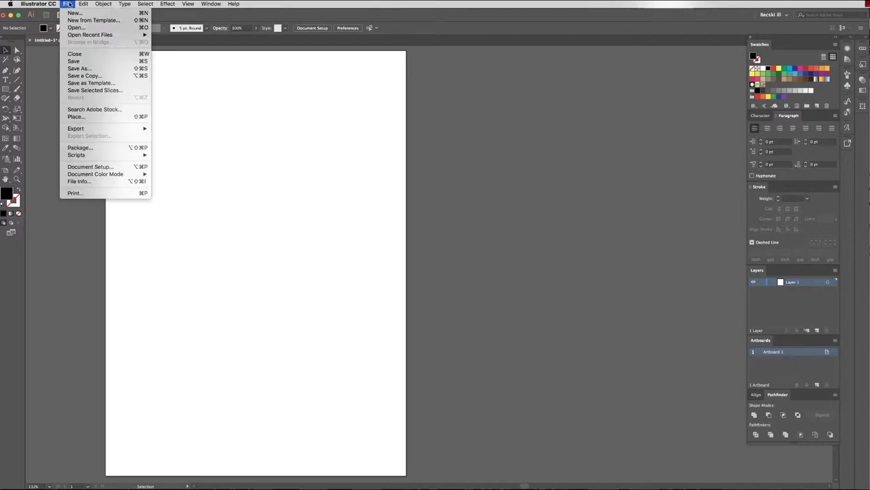
{"action": "left_click", "coordinate": [80, 116]}
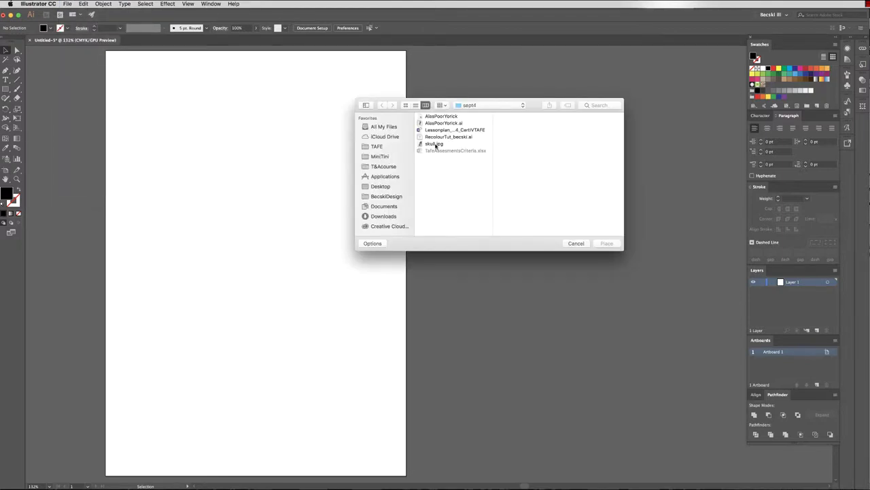
{"action": "left_click", "coordinate": [435, 145]}
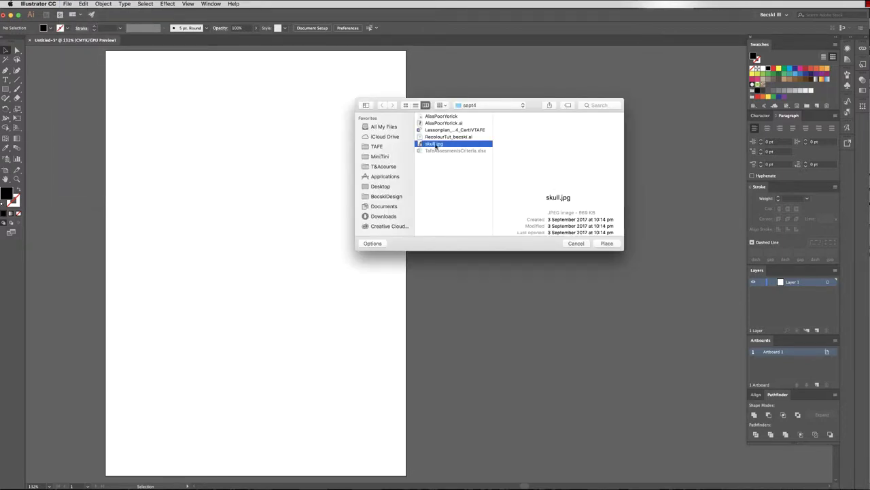
{"action": "left_click", "coordinate": [612, 245]}
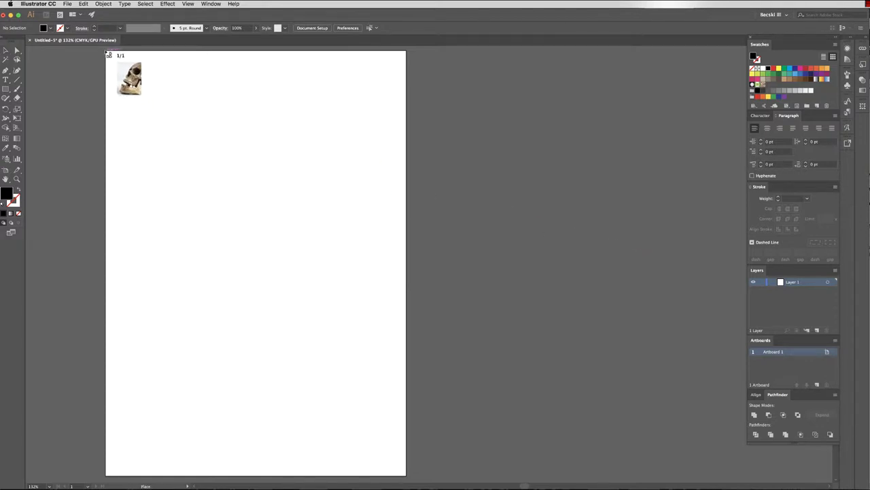
{"action": "left_click_drag", "start_coordinate": [108, 53], "coordinate": [487, 478]}
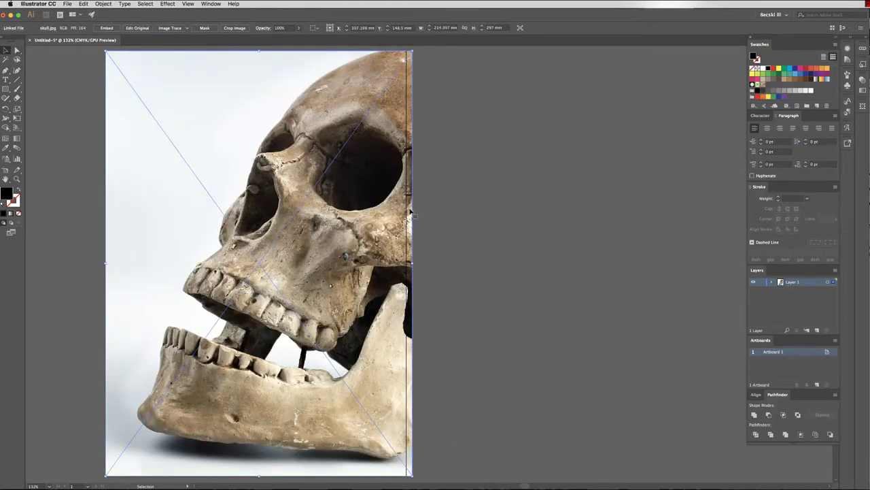
Step: Draw a rectangle covering the whole artboard over the skull photo
{"action": "left_click", "coordinate": [60, 78]}
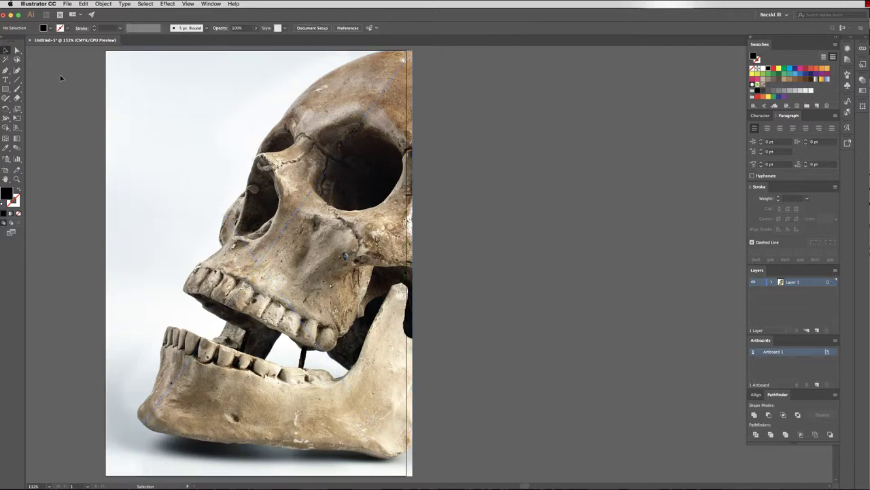
{"action": "left_click", "coordinate": [5, 90]}
{"action": "left_click_drag", "start_coordinate": [106, 51], "coordinate": [414, 317]}
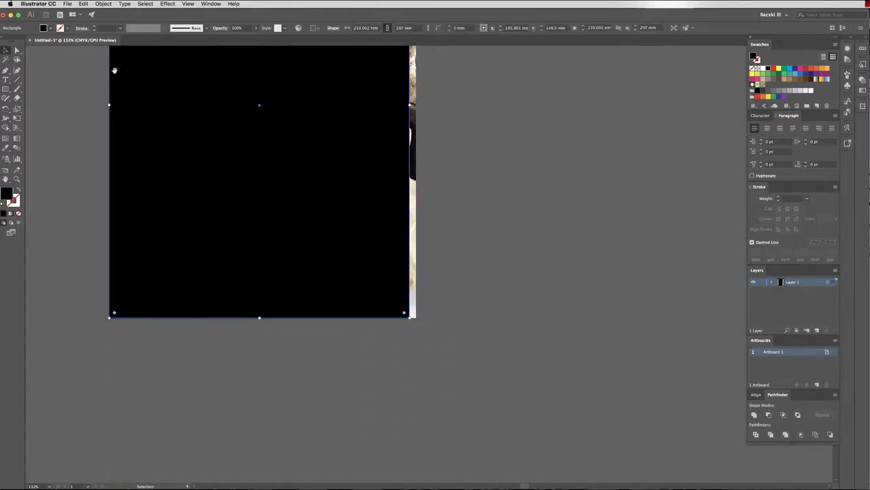
Step: Select the rectangle and photo together and make a clipping mask
{"action": "scroll", "coordinate": [133, 199], "scroll_direction": "up", "scroll_amount": 3}
{"action": "scroll", "coordinate": [133, 198], "scroll_direction": "up", "scroll_amount": 5}
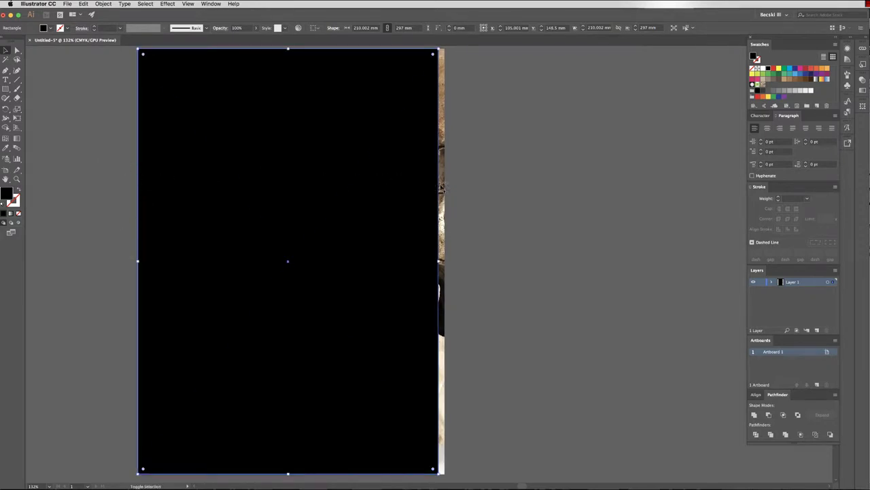
{"action": "key", "text": "super+a"}
{"action": "right_click", "coordinate": [381, 182]}
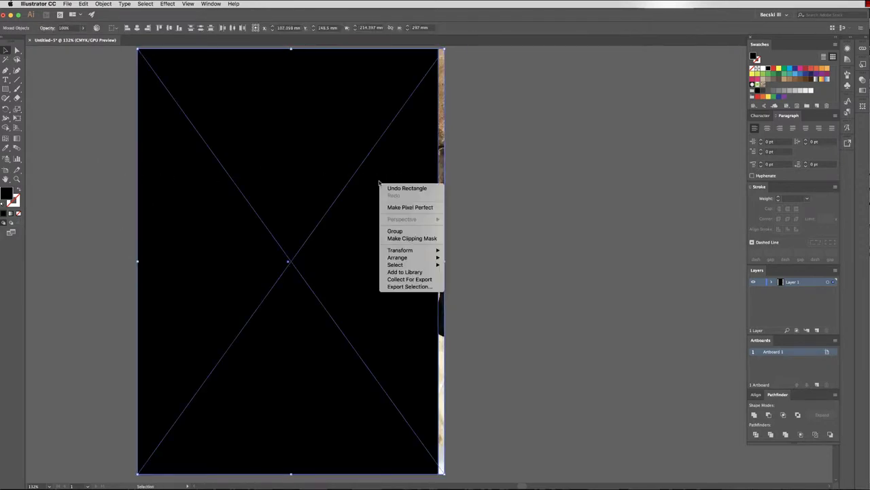
{"action": "left_click", "coordinate": [396, 238]}
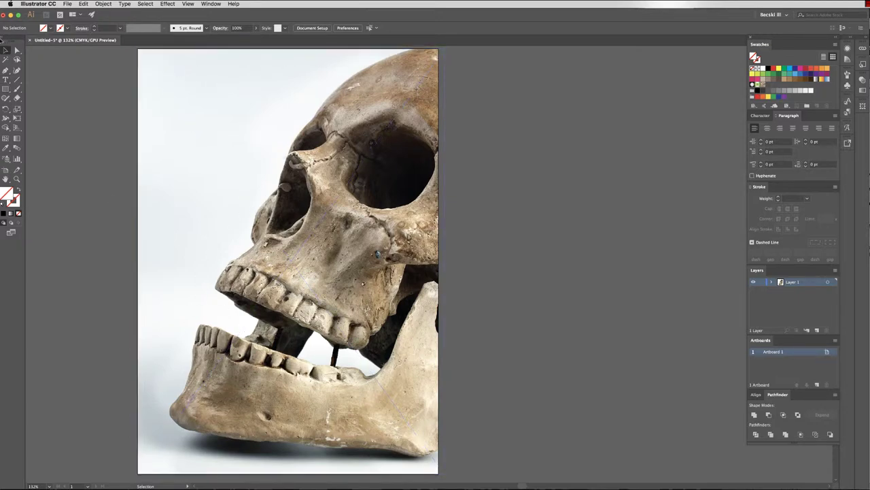
Step: Draw a placeholder text frame over the skull's upper left, then open the AlasPoorYorick passage in TextEdit
{"action": "left_click", "coordinate": [6, 80]}
{"action": "mouse_move", "coordinate": [141, 51]}
{"action": "left_mouse_down"}
{"action": "mouse_move", "coordinate": [389, 360]}
{"action": "mouse_move", "coordinate": [344, 365]}
{"action": "left_mouse_up"}
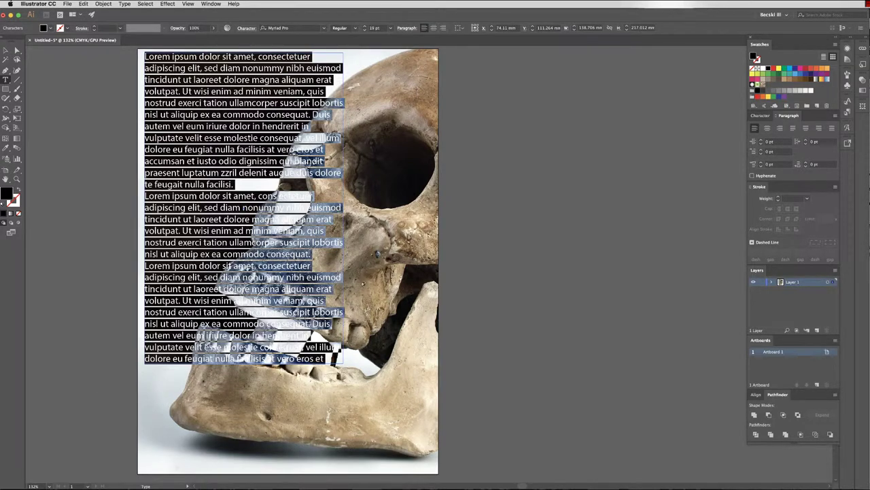
{"action": "key", "text": "super+Tab"}
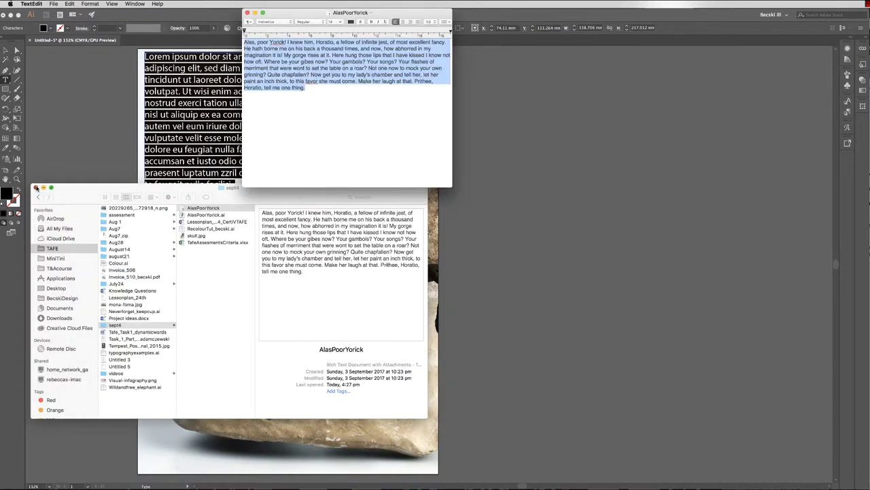
{"action": "left_click", "coordinate": [36, 187]}
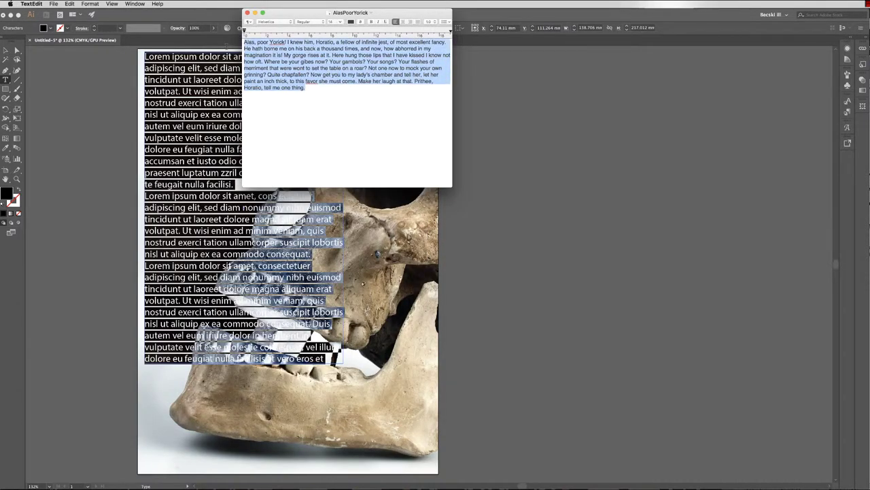
Step: Paste the Hamlet passage over the placeholder text and nudge the frame slightly lower
{"action": "key", "text": "super+Tab"}
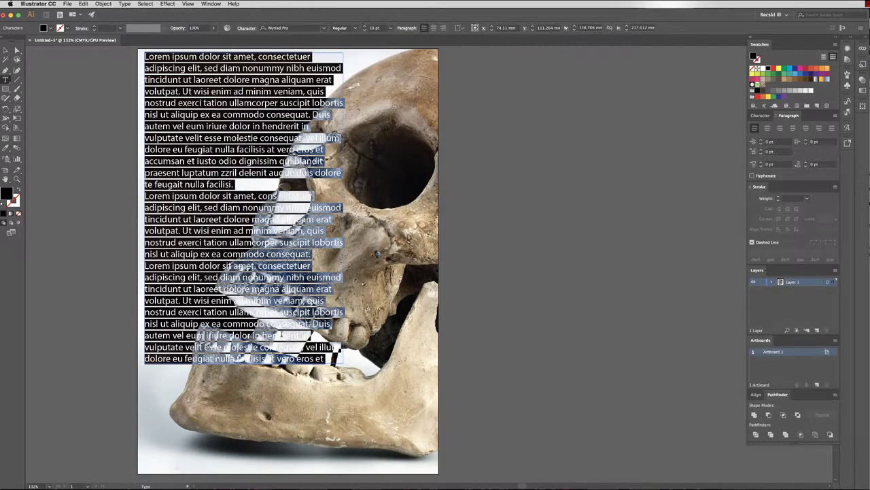
{"action": "key", "text": "super+v"}
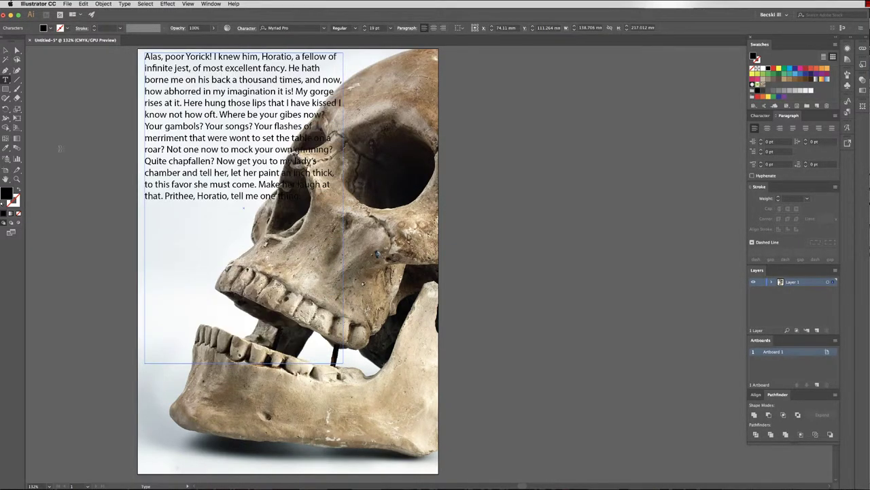
{"action": "left_click", "coordinate": [5, 51]}
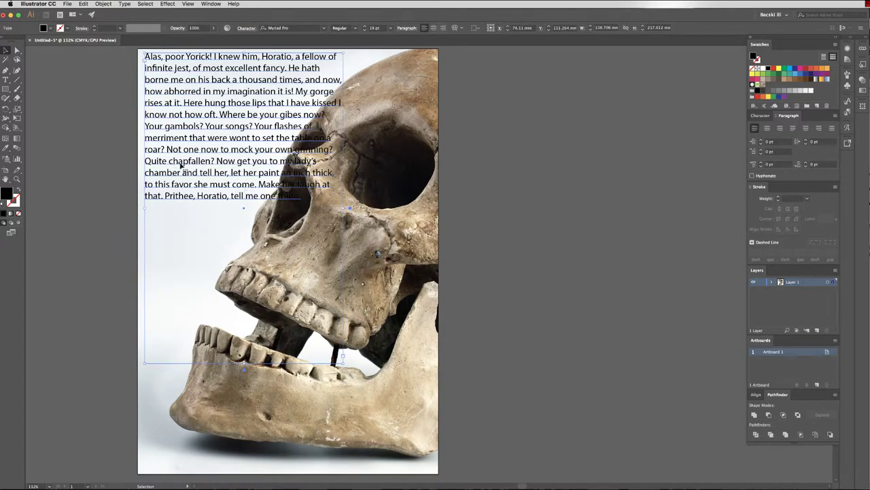
{"action": "left_click_drag", "start_coordinate": [181, 166], "coordinate": [183, 171]}
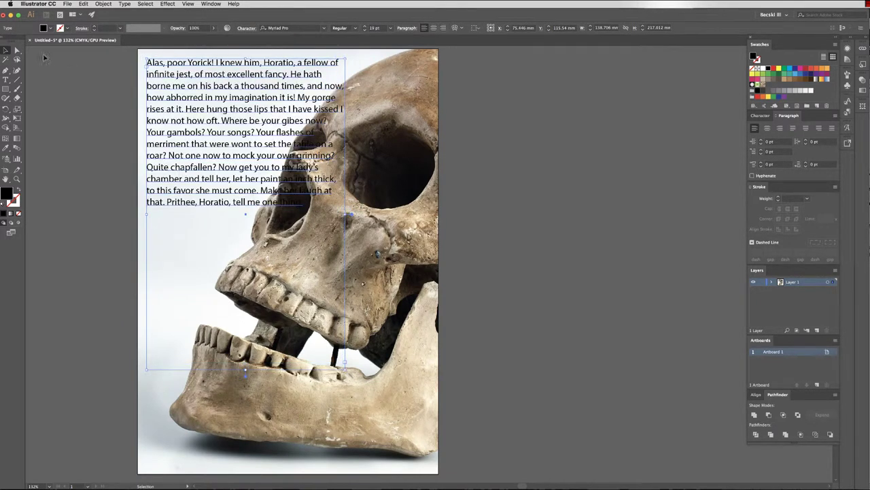
Step: Drag the frame's bottom-right anchor toward the skull to slant its right edge
{"action": "left_click", "coordinate": [17, 51]}
{"action": "left_click_drag", "start_coordinate": [345, 369], "coordinate": [205, 314]}
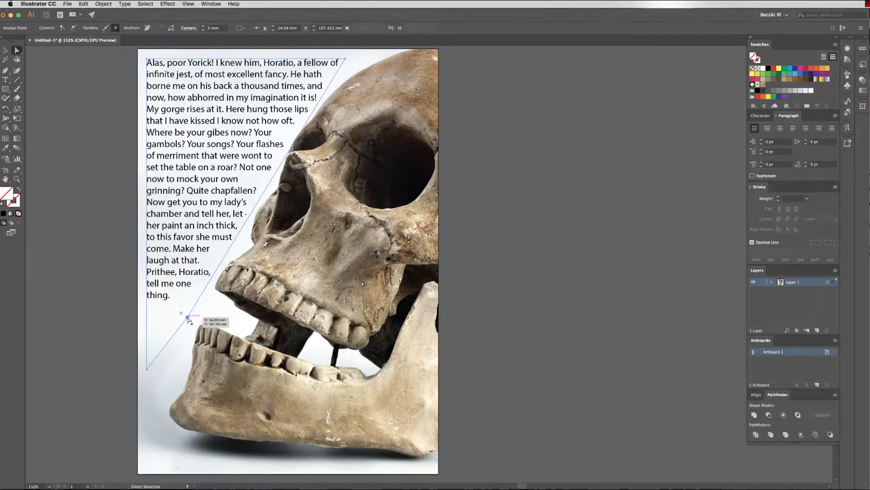
{"action": "left_click", "coordinate": [599, 242]}
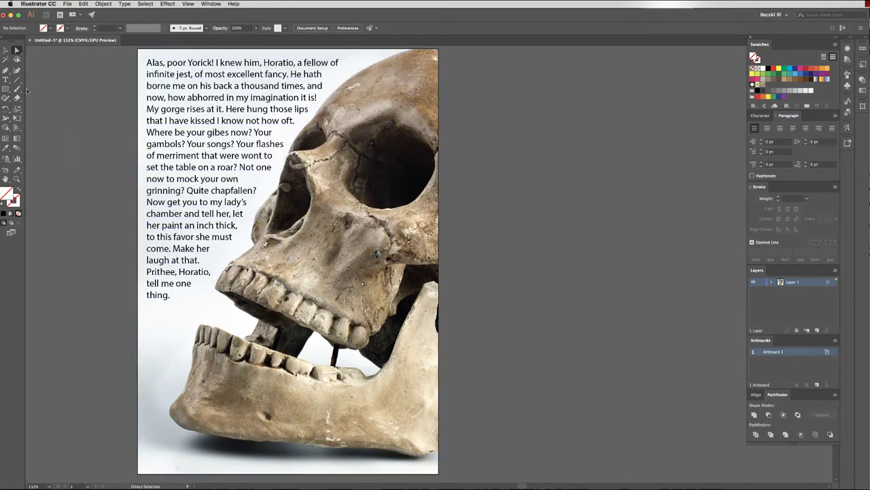
Step: Start a Pen path at the skull's top and trace down its face to the cheek
{"action": "key", "text": "v"}
{"action": "left_click", "coordinate": [210, 87]}
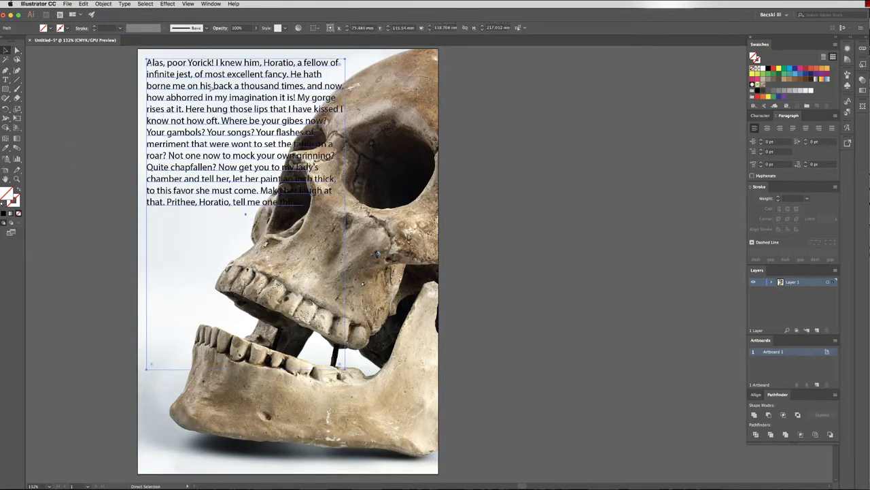
{"action": "left_click", "coordinate": [578, 109]}
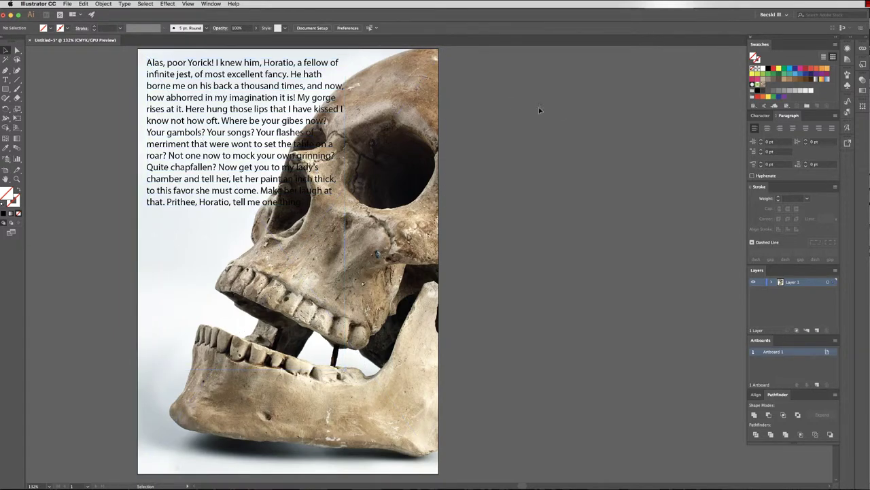
{"action": "left_click", "coordinate": [8, 71]}
{"action": "scroll", "coordinate": [401, 57], "scroll_direction": "up", "scroll_amount": 1}
{"action": "left_click", "coordinate": [402, 70]}
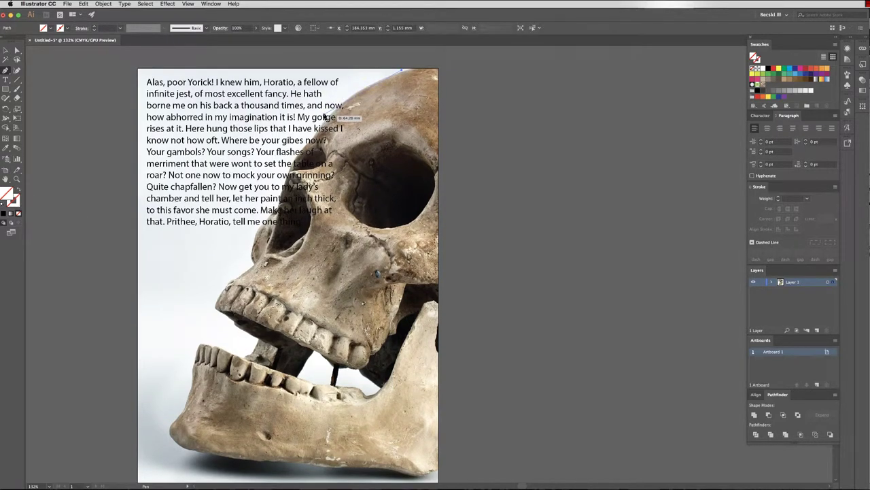
{"action": "left_click", "coordinate": [312, 131]}
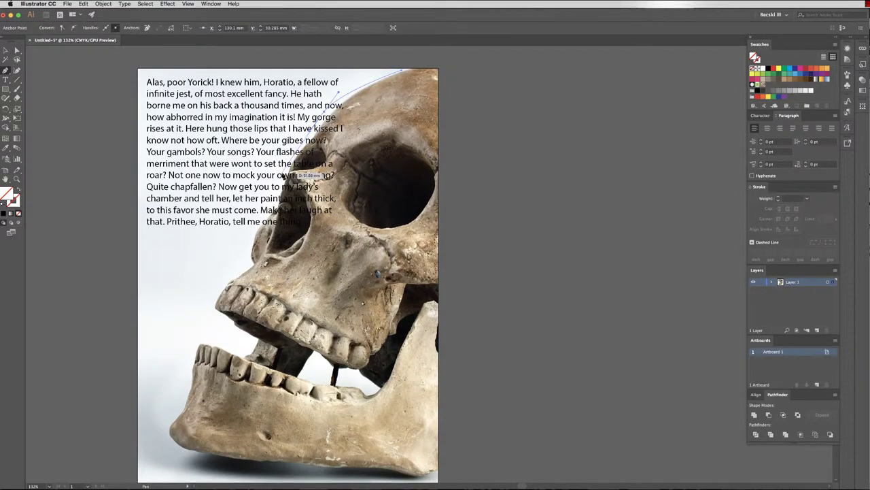
{"action": "left_click", "coordinate": [266, 216]}
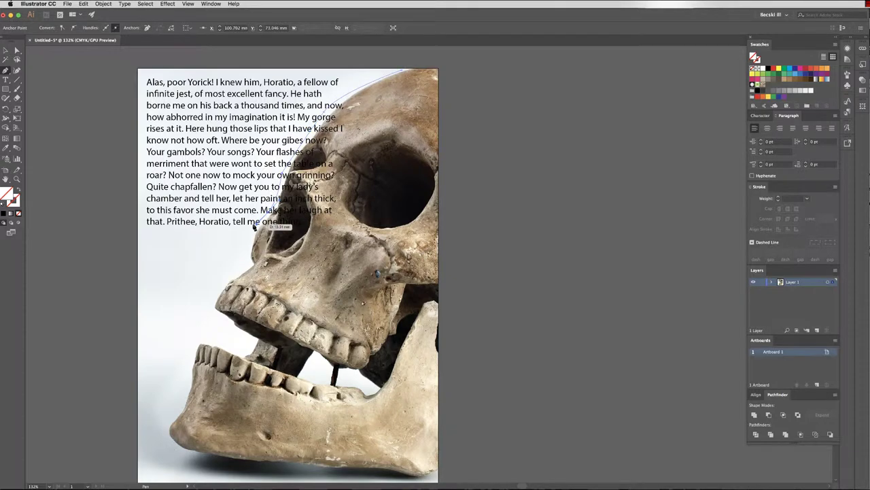
{"action": "left_click", "coordinate": [249, 265]}
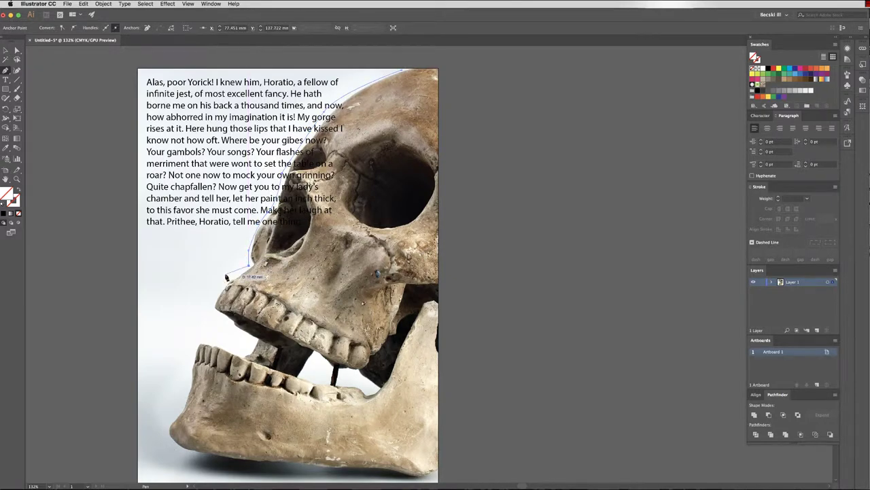
{"action": "left_click_drag", "start_coordinate": [216, 293], "coordinate": [215, 310]}
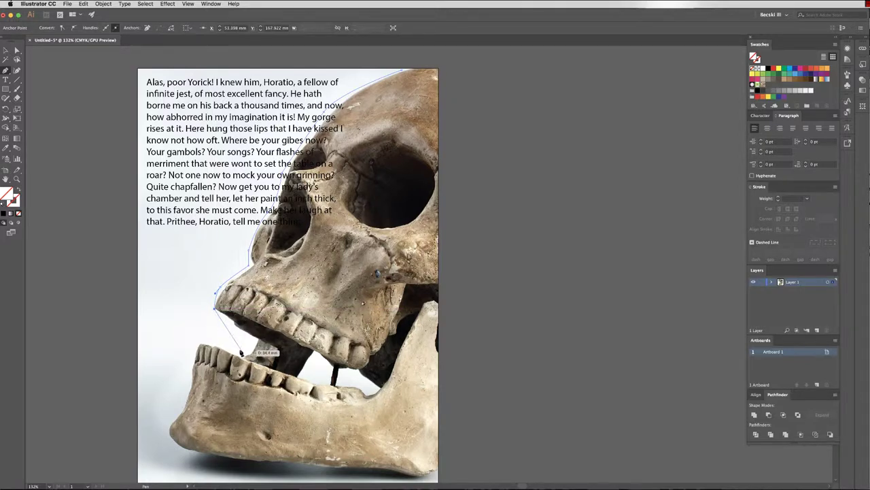
Step: Continue the outline along the teeth and jaw, across the page bottom and right side, closing at the top
{"action": "left_click", "coordinate": [204, 335]}
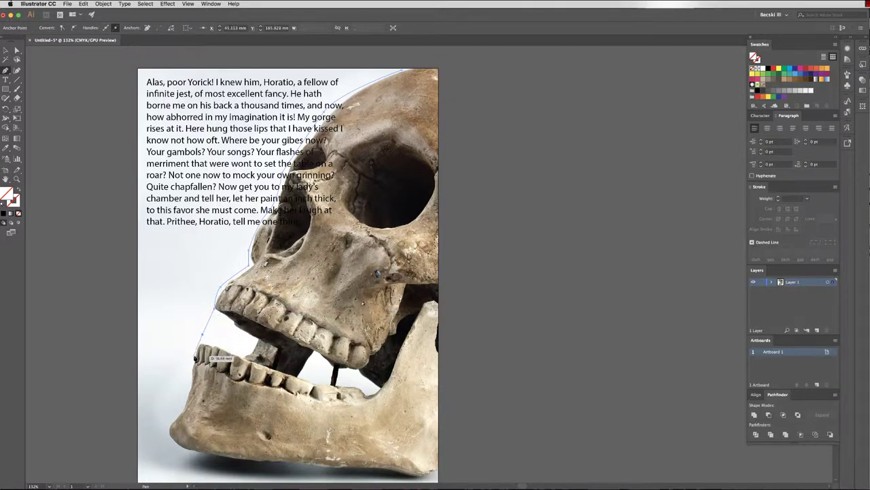
{"action": "left_click", "coordinate": [190, 393]}
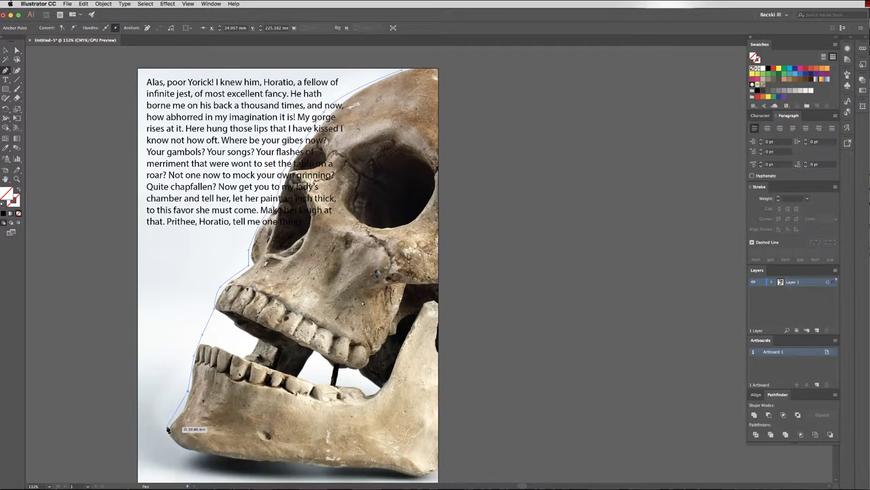
{"action": "left_click", "coordinate": [167, 426]}
{"action": "left_click", "coordinate": [179, 452]}
{"action": "left_click", "coordinate": [295, 470]}
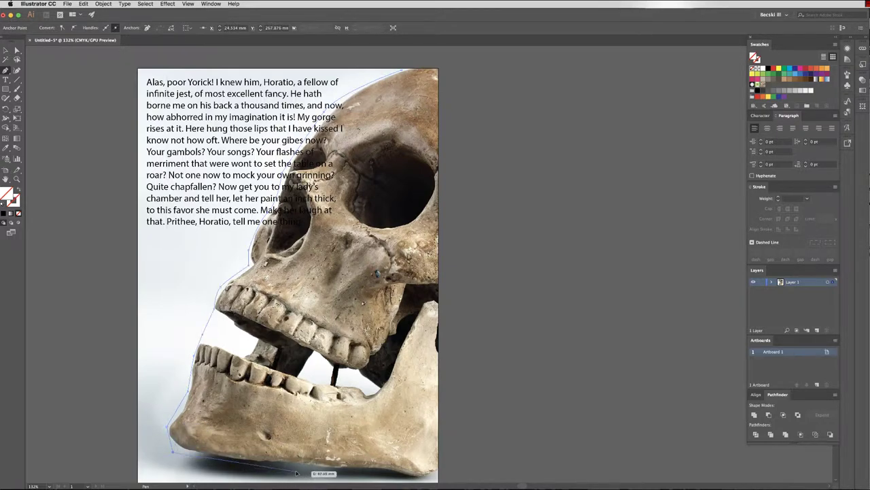
{"action": "left_click_drag", "start_coordinate": [446, 480], "coordinate": [451, 57]}
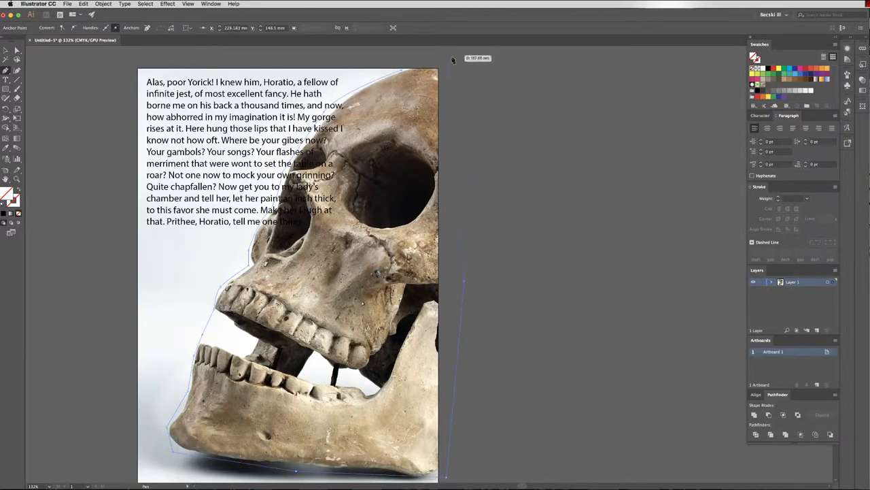
{"action": "left_click_drag", "start_coordinate": [402, 70], "coordinate": [338, 90]}
Step: Set the Text Wrap Options offset to 4 pt
{"action": "left_click", "coordinate": [105, 4]}
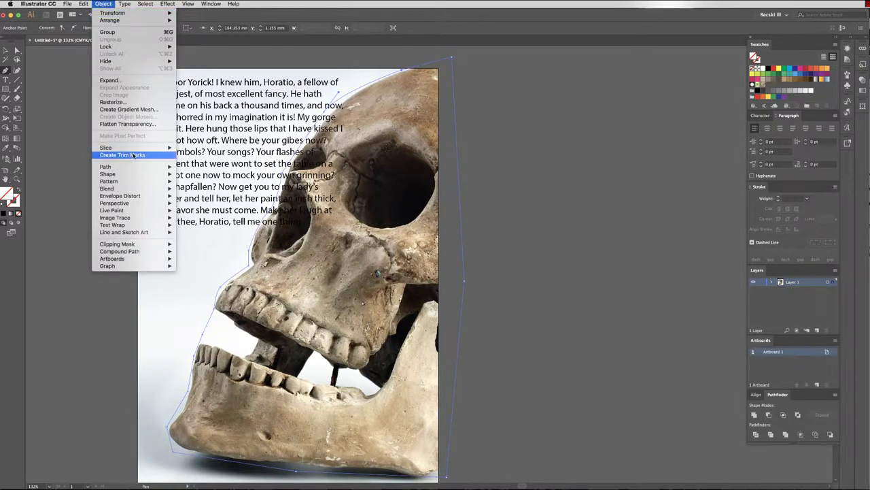
{"action": "mouse_move", "coordinate": [138, 227]}
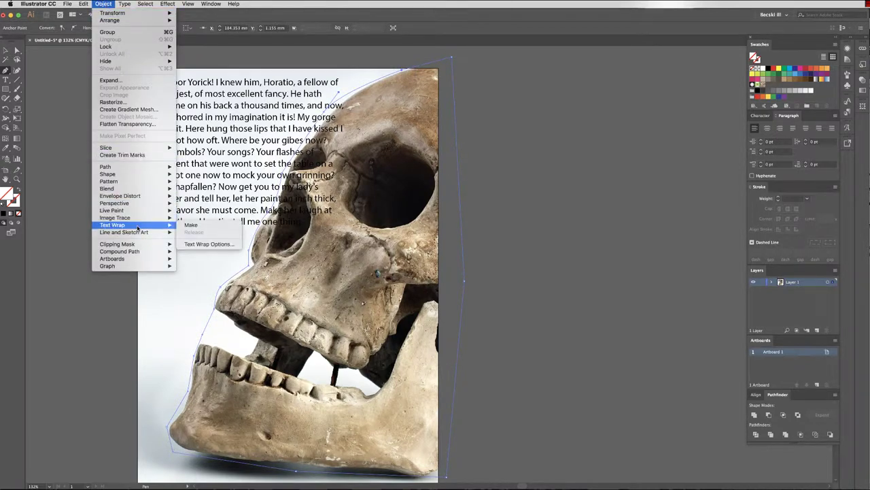
{"action": "left_click", "coordinate": [201, 245]}
{"action": "left_click_drag", "start_coordinate": [421, 219], "coordinate": [532, 177]}
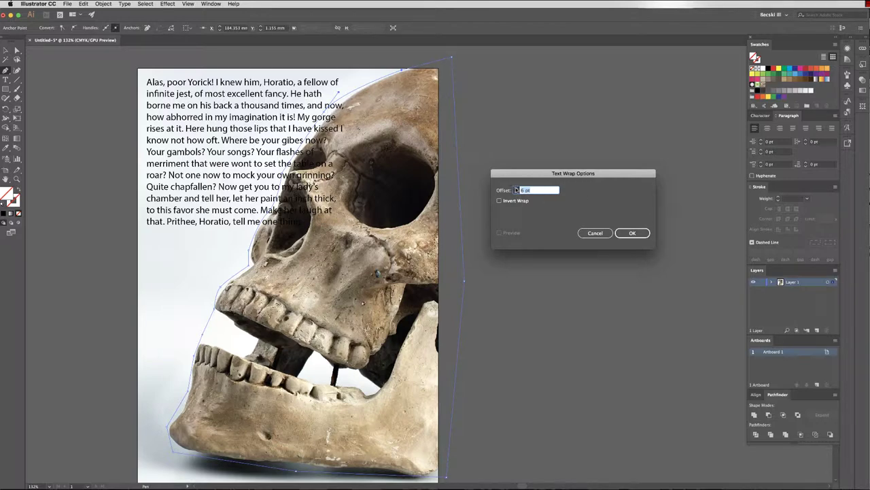
{"action": "key", "text": "Up"}
{"action": "key", "text": "Up"}
{"action": "key", "text": "Up"}
{"action": "key", "text": "Up"}
{"action": "key", "text": "Up"}
{"action": "key", "text": "Down"}
{"action": "key", "text": "Down"}
{"action": "key", "text": "Down"}
{"action": "key", "text": "Down"}
{"action": "key", "text": "Down"}
{"action": "key", "text": "Down"}
{"action": "key", "text": "Down"}
{"action": "key", "text": "Down"}
{"action": "left_click", "coordinate": [630, 233]}
Step: Apply Object > Text Wrap > Make so the passage flows around the skull outline
{"action": "left_click", "coordinate": [103, 4]}
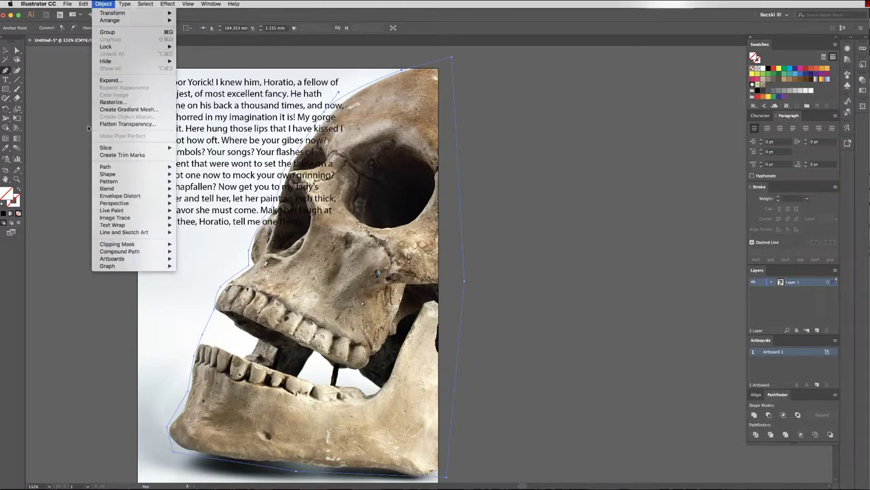
{"action": "mouse_move", "coordinate": [104, 226]}
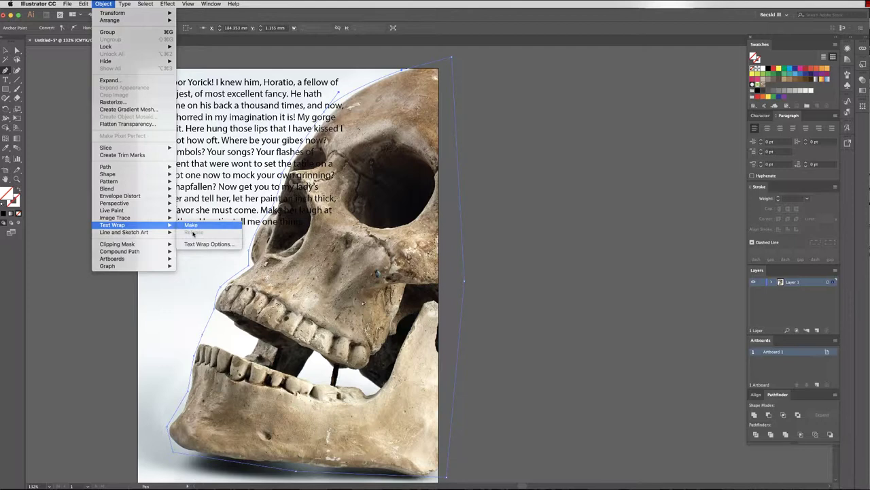
{"action": "left_click", "coordinate": [194, 225]}
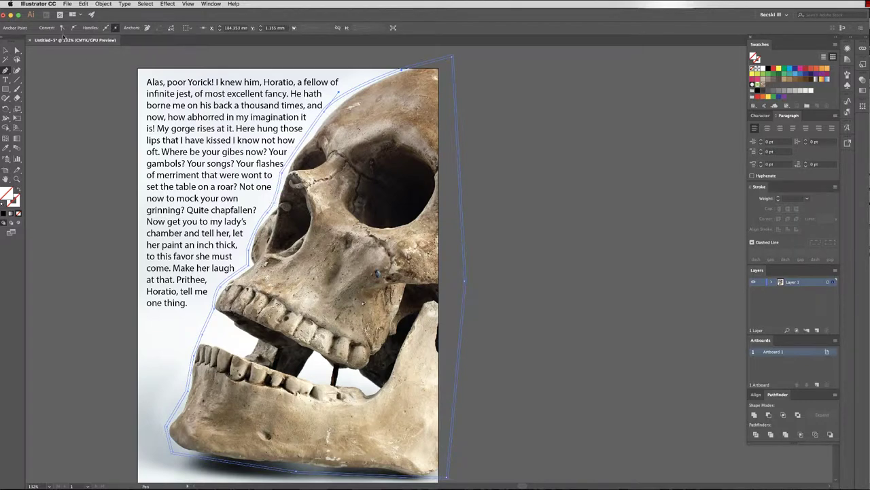
Step: Select the entire Hamlet passage in the frame and set it in the Archer font
{"action": "left_click", "coordinate": [5, 50]}
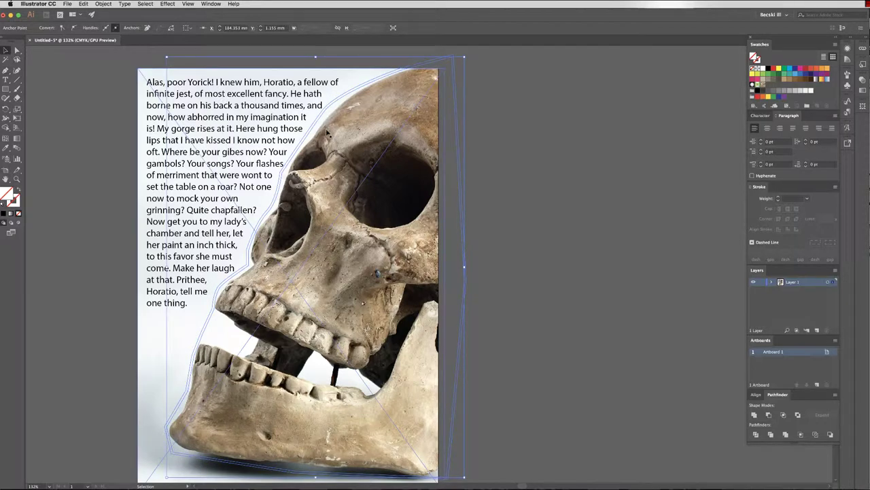
{"action": "left_click", "coordinate": [250, 173]}
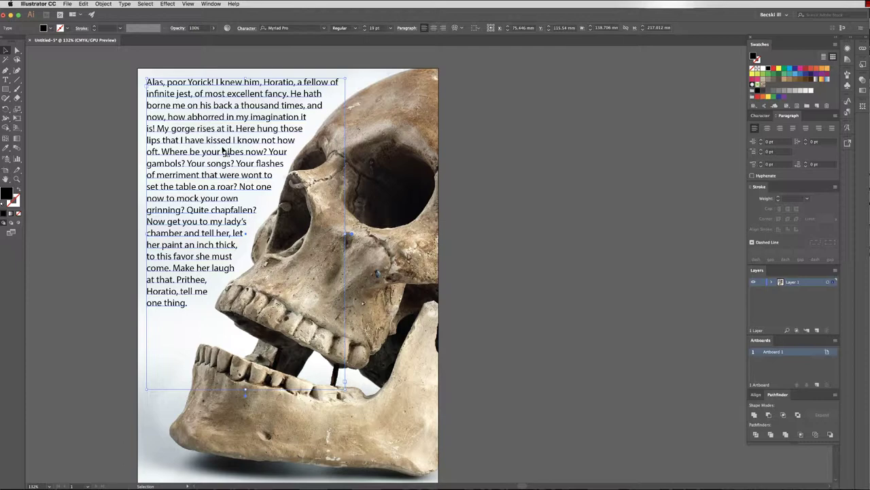
{"action": "double_click", "coordinate": [216, 82]}
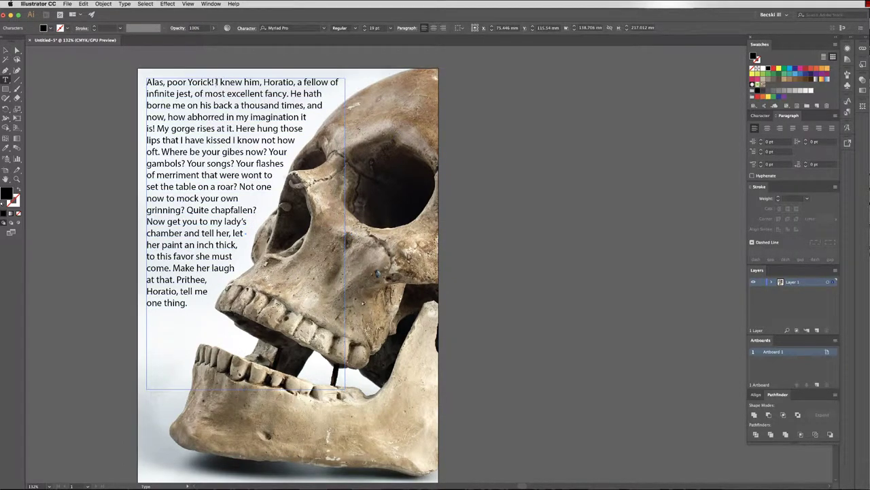
{"action": "left_click_drag", "start_coordinate": [216, 83], "coordinate": [147, 82]}
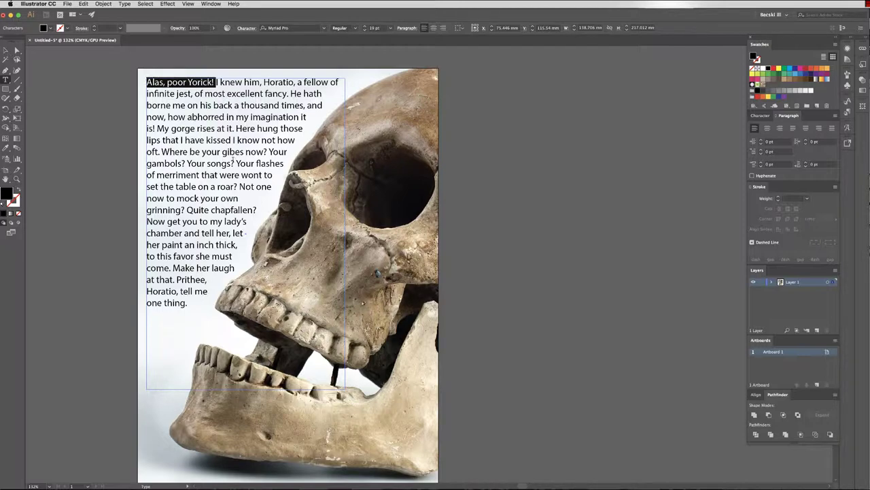
{"action": "left_click_drag", "start_coordinate": [194, 302], "coordinate": [202, 37]}
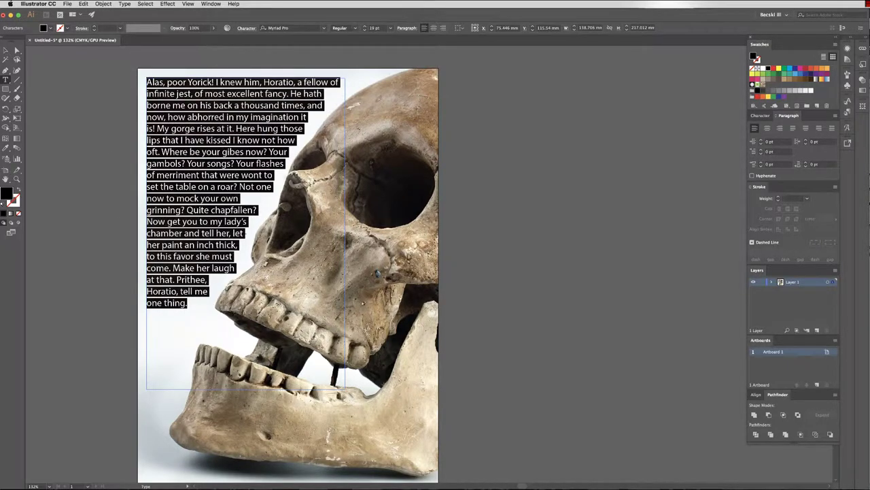
{"action": "left_click", "coordinate": [323, 30]}
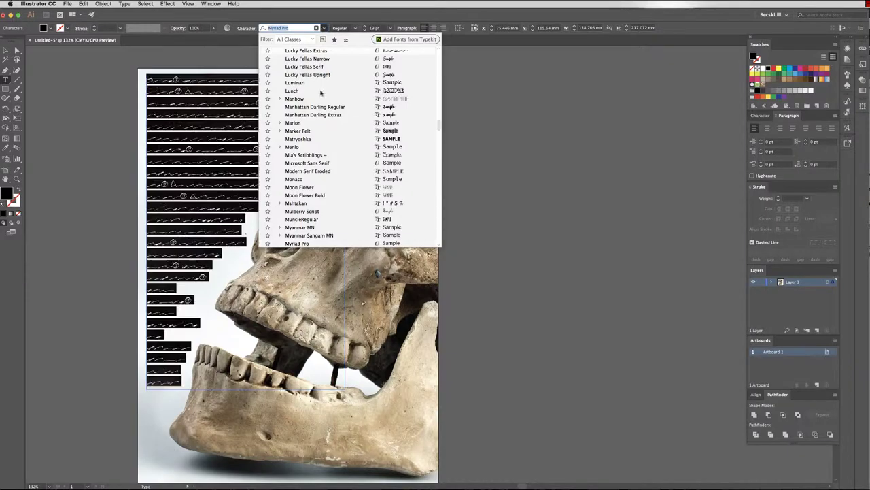
{"action": "scroll", "coordinate": [340, 191], "scroll_direction": "up", "scroll_amount": 15}
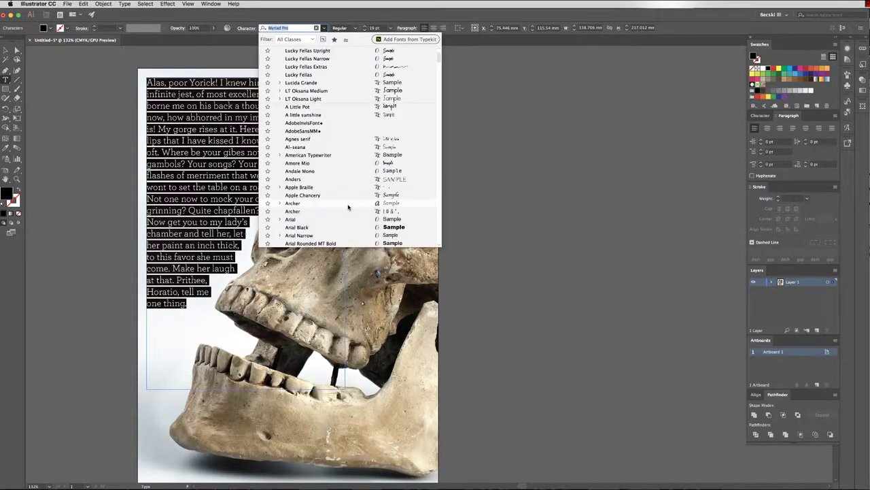
{"action": "left_click", "coordinate": [349, 206]}
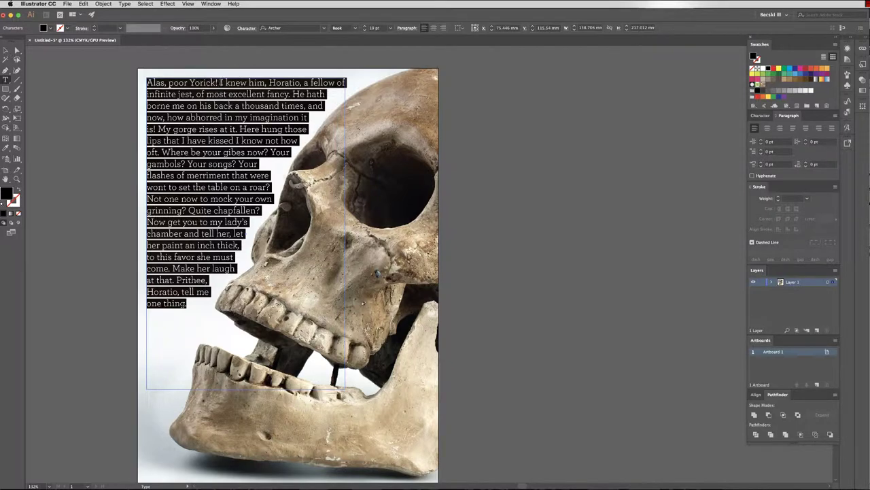
Step: Break 'Alas, poor Yorick!' onto its own line and enlarge it to 51 pt
{"action": "left_click", "coordinate": [245, 233]}
{"action": "key", "text": "Return"}
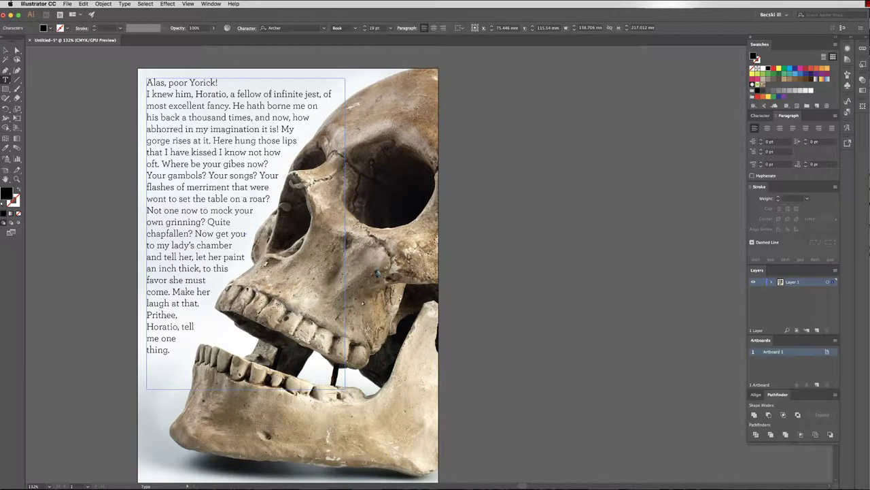
{"action": "left_click_drag", "start_coordinate": [223, 81], "coordinate": [126, 81]}
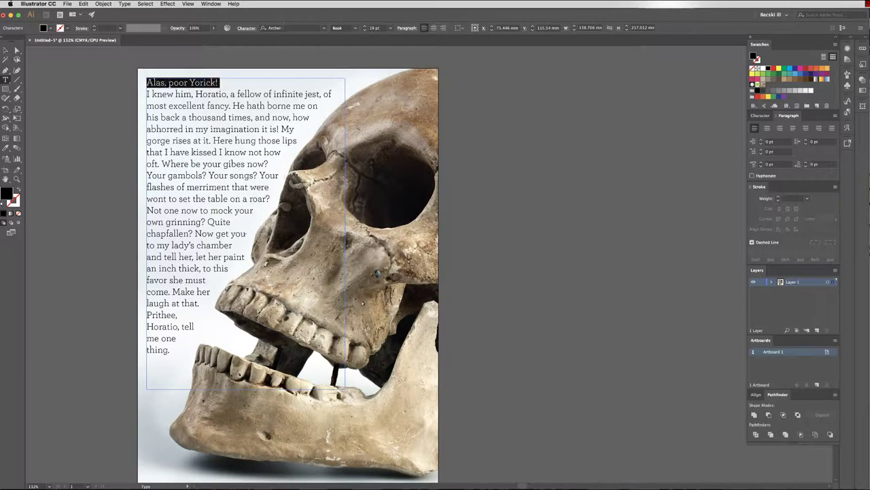
{"action": "left_click", "coordinate": [365, 25]}
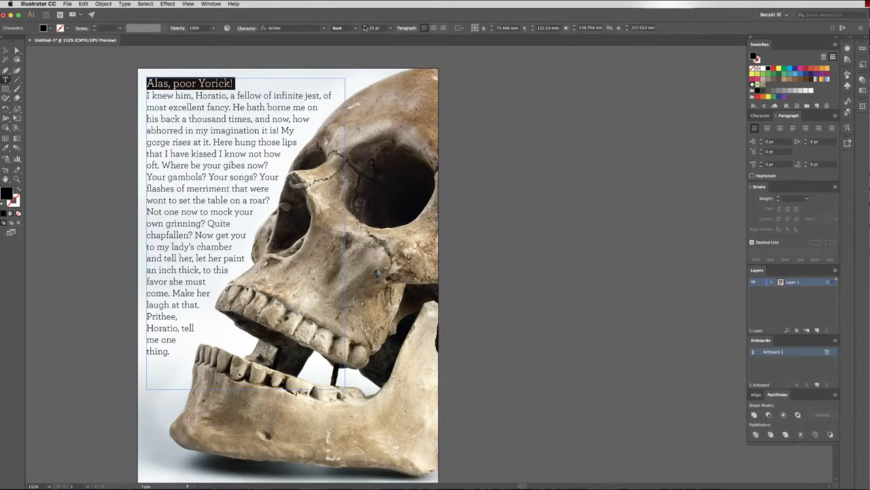
{"action": "left_click", "coordinate": [365, 26]}
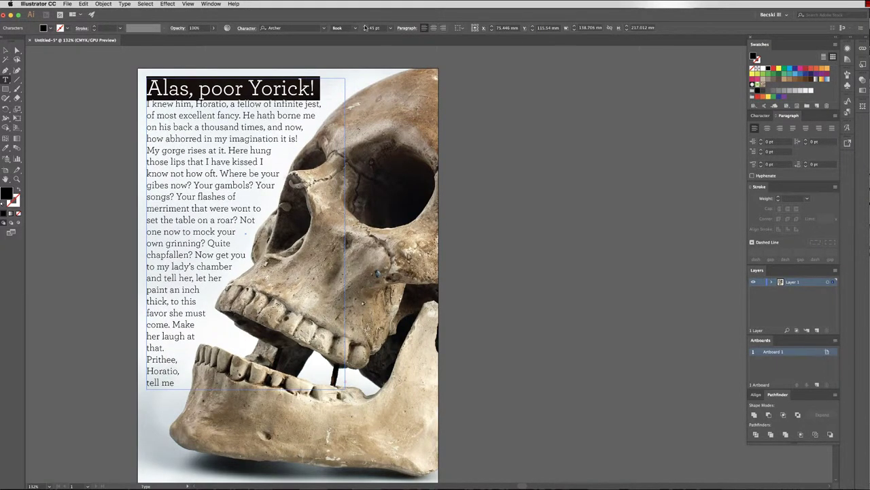
{"action": "left_click", "coordinate": [365, 26]}
{"action": "left_click", "coordinate": [365, 26]}
{"action": "left_click", "coordinate": [366, 26]}
{"action": "left_click", "coordinate": [366, 25]}
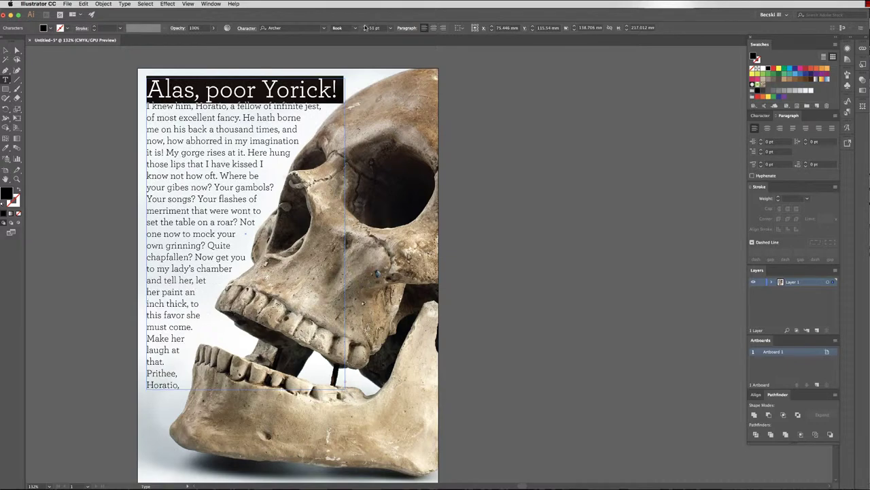
Step: Extend the text frame down to the artboard's bottom so the whole passage shows
{"action": "left_click", "coordinate": [6, 51]}
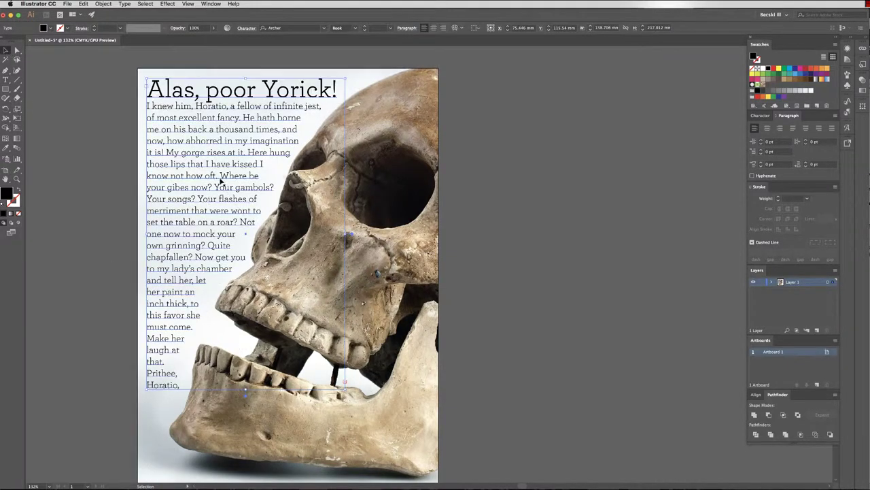
{"action": "key", "text": "super+a"}
{"action": "scroll", "coordinate": [359, 374], "scroll_direction": "down", "scroll_amount": 3}
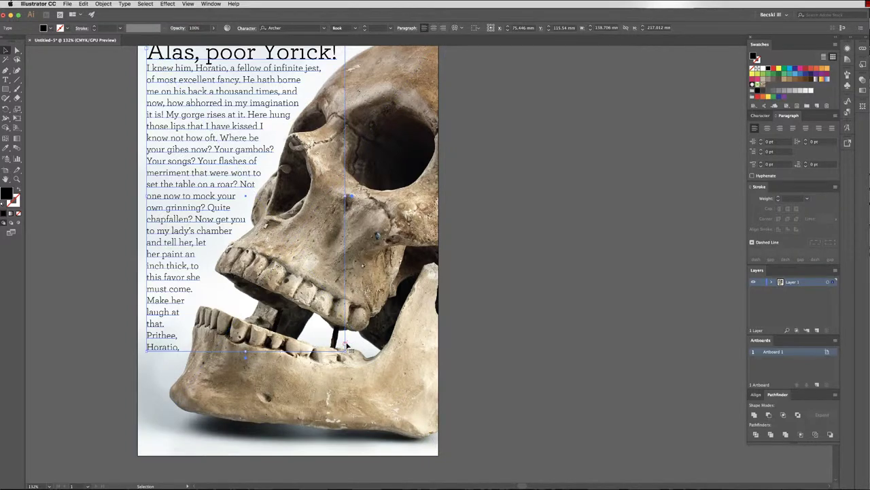
{"action": "left_click_drag", "start_coordinate": [245, 352], "coordinate": [251, 463]}
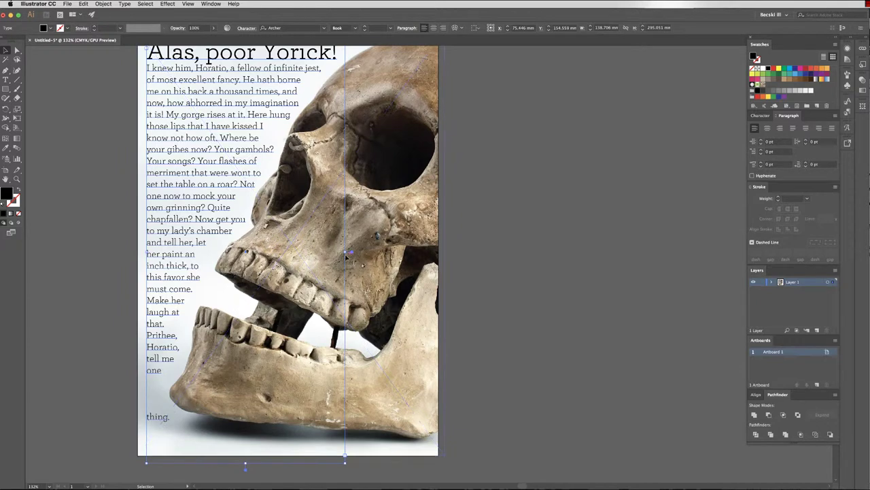
Step: Set the body text below the headline to 18 pt
{"action": "double_click", "coordinate": [156, 369]}
{"action": "left_click_drag", "start_coordinate": [170, 417], "coordinate": [131, 68]}
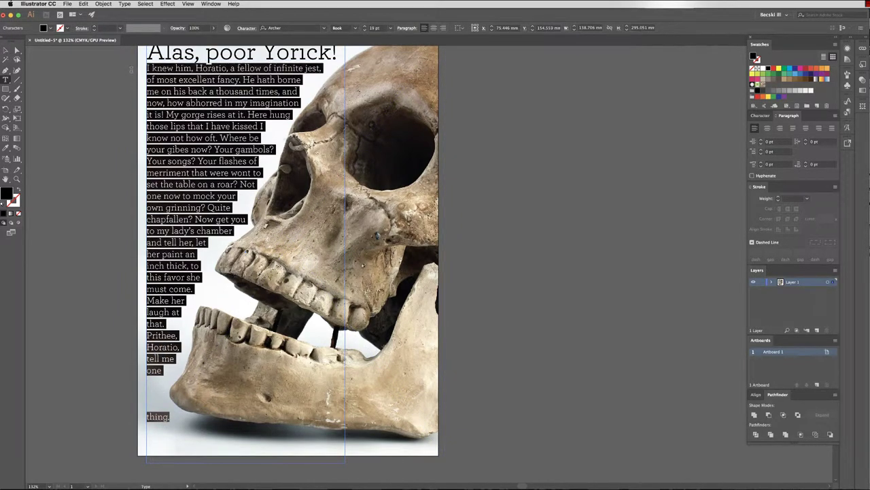
{"action": "left_click", "coordinate": [365, 30]}
{"action": "left_click", "coordinate": [165, 300]}
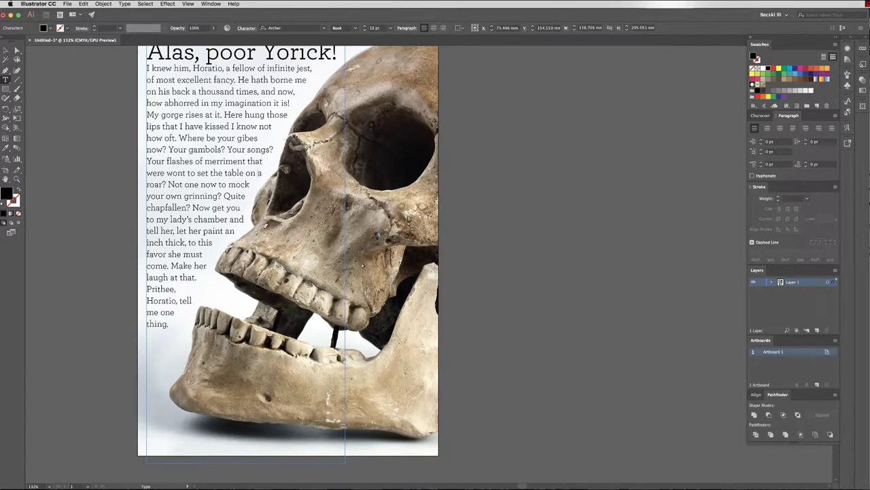
Step: Add a soft line break so 'a' opens the line 'a roar? Not one now to mock'
{"action": "key", "text": "shift+Return"}
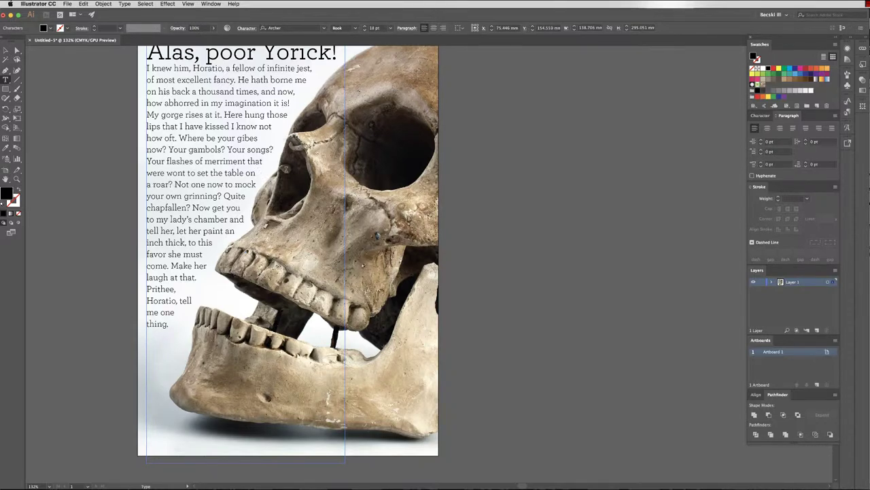
{"action": "left_click", "coordinate": [225, 231]}
{"action": "key", "text": "shift+Return"}
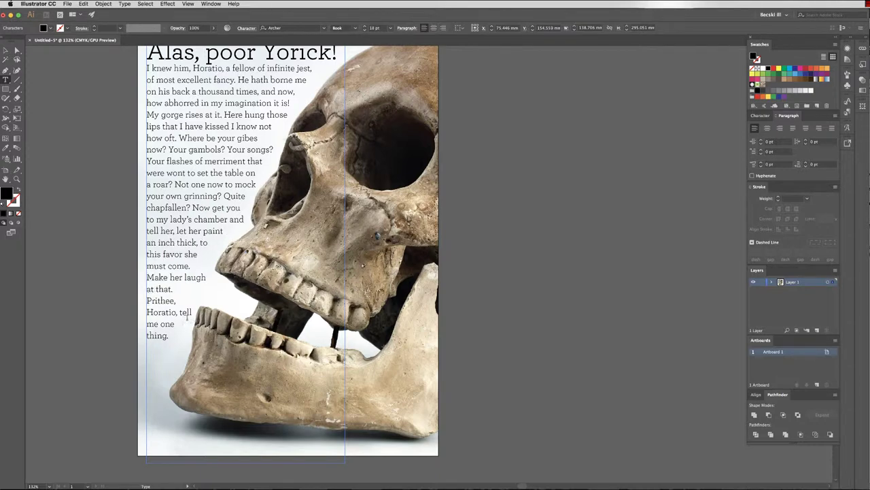
{"action": "key", "text": "BackSpace"}
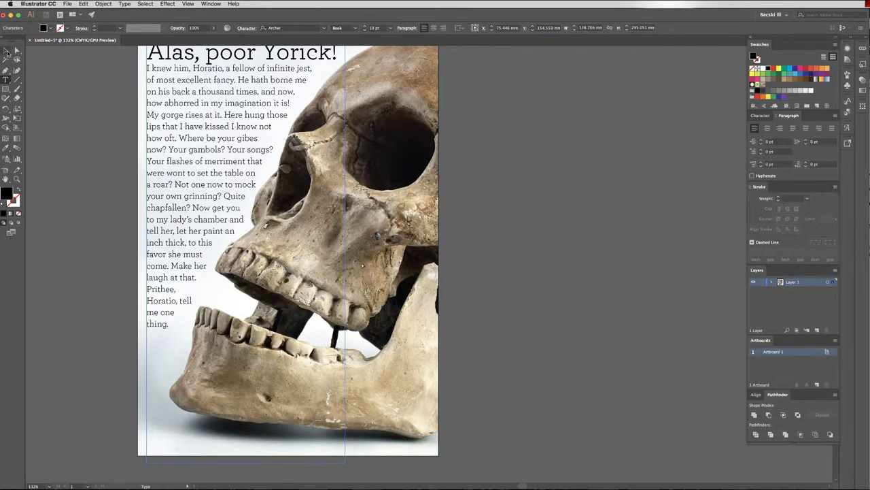
{"action": "left_click", "coordinate": [6, 50]}
{"action": "left_click", "coordinate": [522, 199]}
{"action": "scroll", "coordinate": [521, 199], "scroll_direction": "up", "scroll_amount": 2}
{"action": "scroll", "coordinate": [522, 199], "scroll_direction": "left", "scroll_amount": 3}
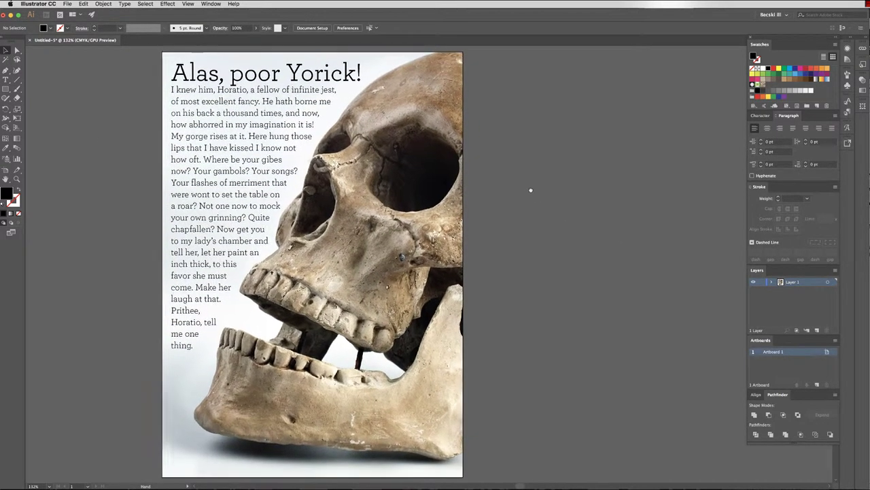